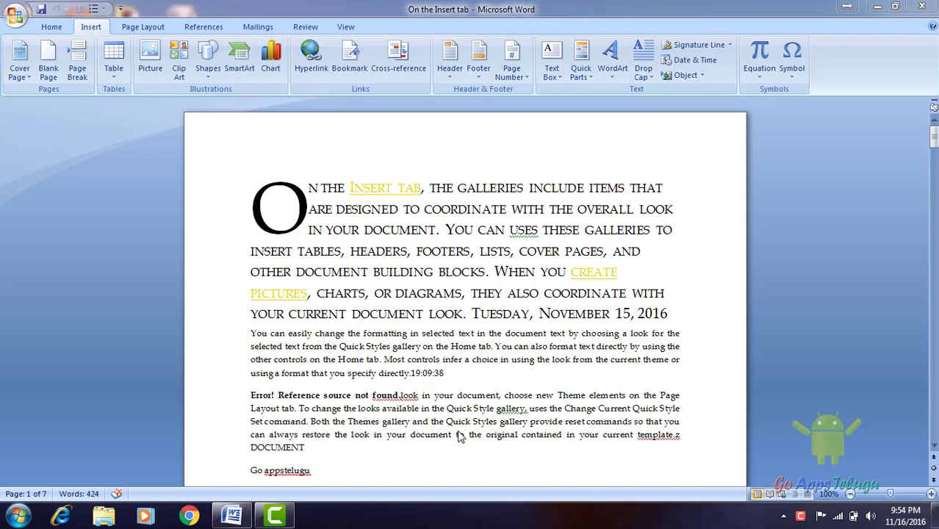
Scroll past the green sidebar and pull-quote pages to the empty page after them
{"action": "scroll", "coordinate": [411, 430], "scroll_direction": "down", "scroll_amount": 5}
{"action": "scroll", "coordinate": [412, 429], "scroll_direction": "down", "scroll_amount": 5}
{"action": "scroll", "coordinate": [408, 430], "scroll_direction": "down", "scroll_amount": 5}
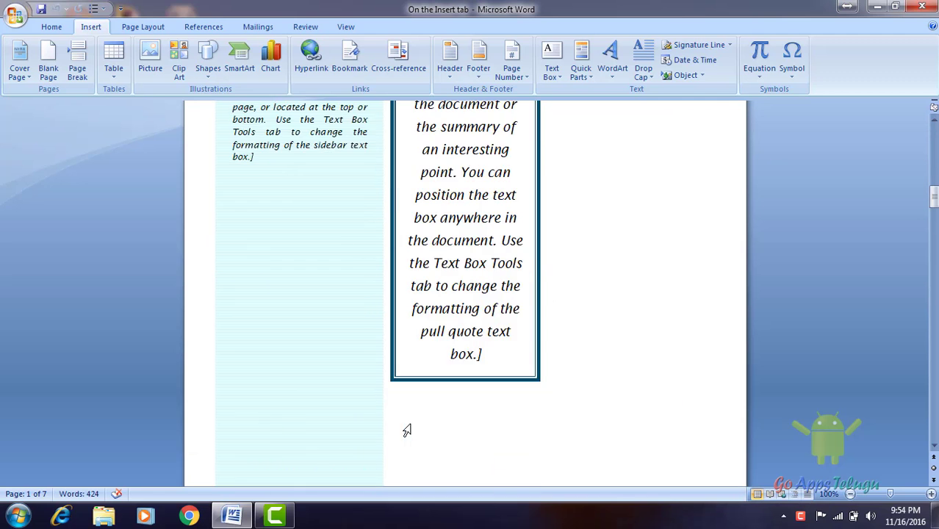
{"action": "scroll", "coordinate": [406, 430], "scroll_direction": "down", "scroll_amount": 5}
{"action": "left_click_drag", "start_coordinate": [933, 209], "coordinate": [413, 315]}
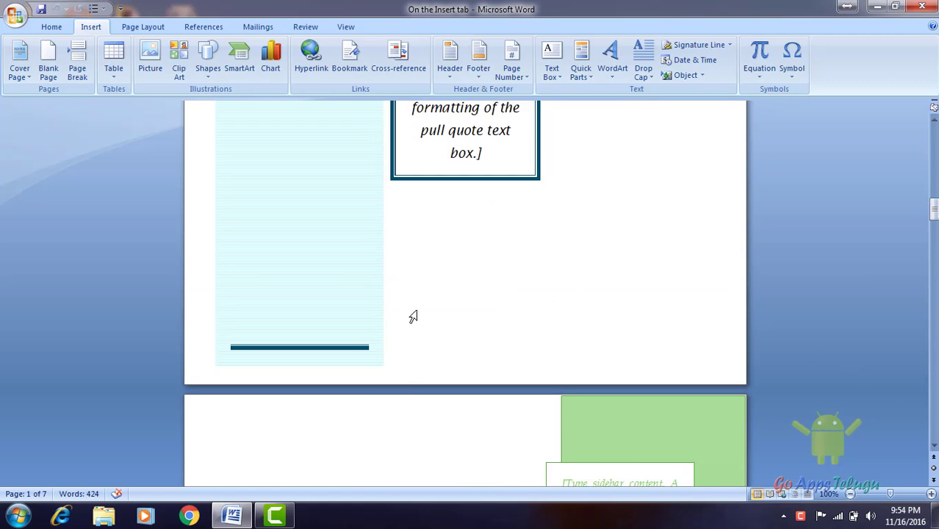
{"action": "scroll", "coordinate": [403, 382], "scroll_direction": "down", "scroll_amount": 5}
{"action": "scroll", "coordinate": [402, 382], "scroll_direction": "down", "scroll_amount": 10}
{"action": "scroll", "coordinate": [402, 382], "scroll_direction": "down", "scroll_amount": 5}
{"action": "left_click", "coordinate": [326, 301]}
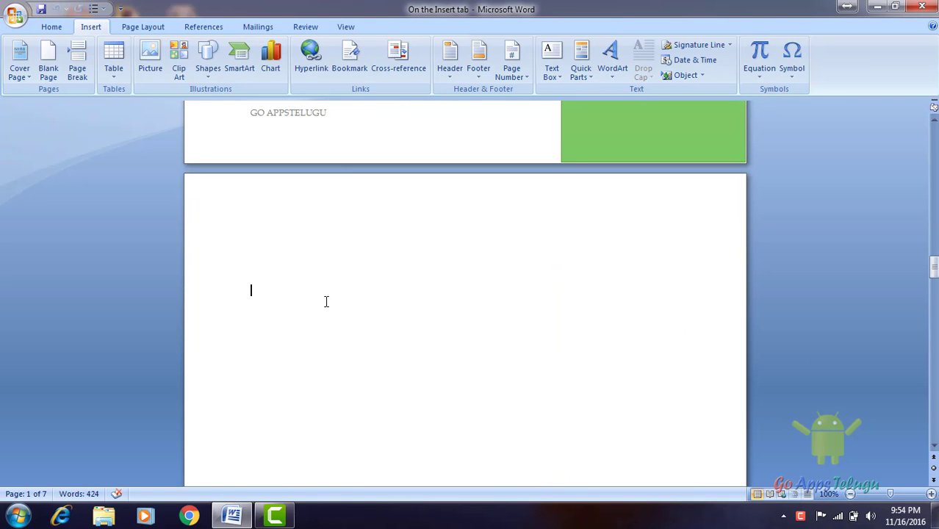
{"action": "type", "text": "1/"}
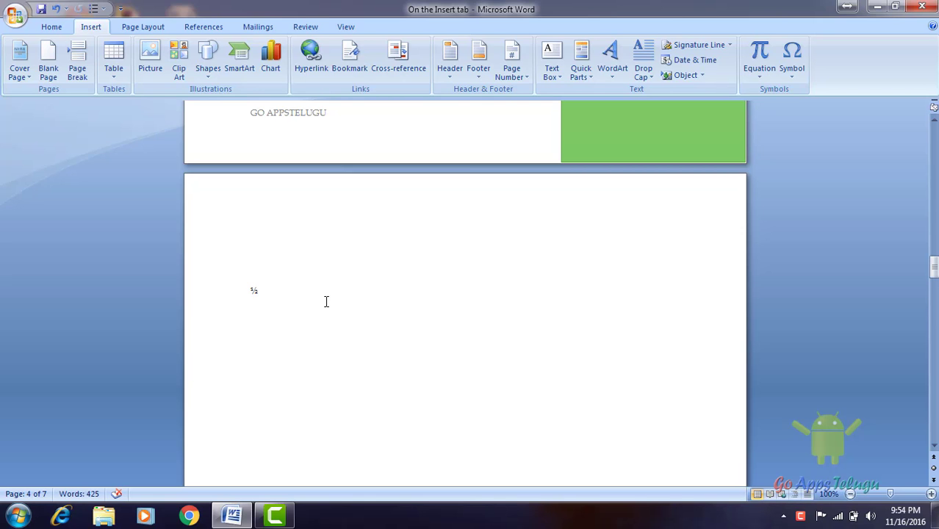
{"action": "key", "text": "ctrl+z"}
{"action": "key", "text": "BackSpace"}
{"action": "key", "text": "BackSpace"}
{"action": "key", "text": "BackSpace"}
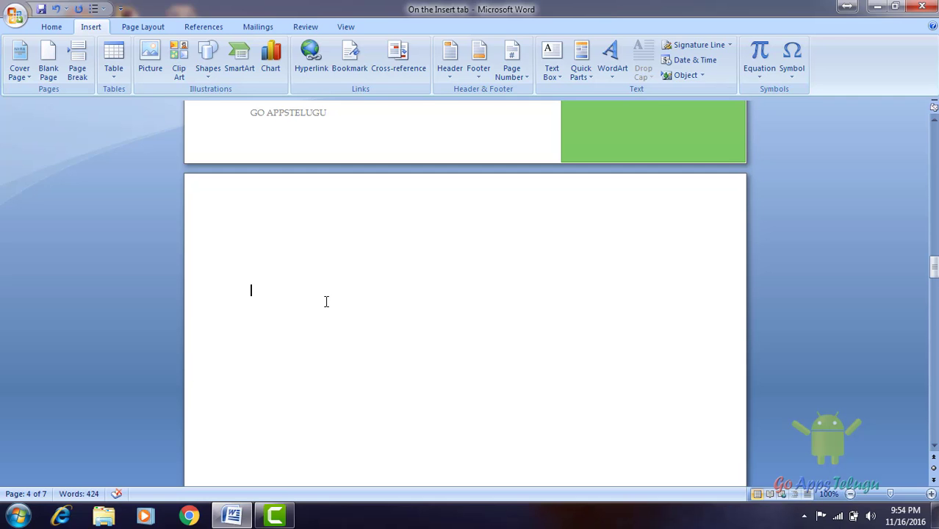
{"action": "type", "text": "1/2"}
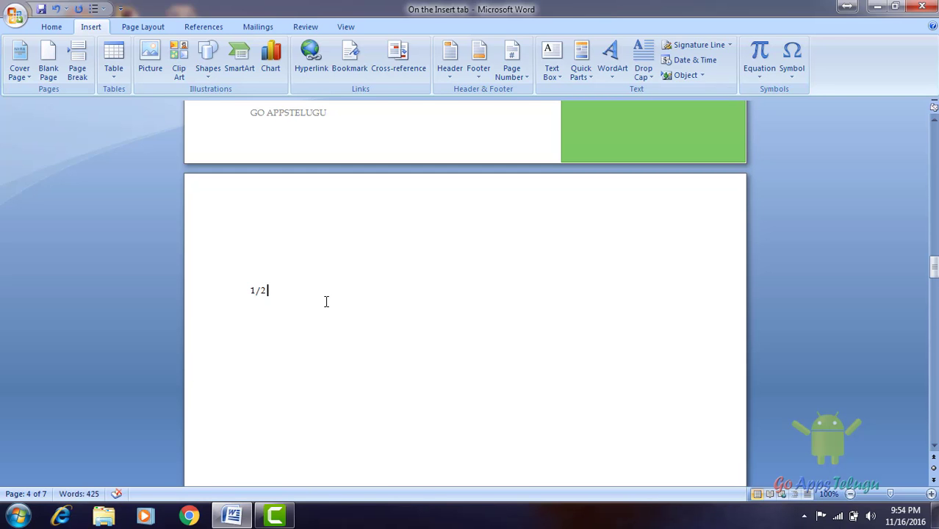
{"action": "key", "text": "BackSpace"}
{"action": "key", "text": "BackSpace"}
{"action": "key", "text": "BackSpace"}
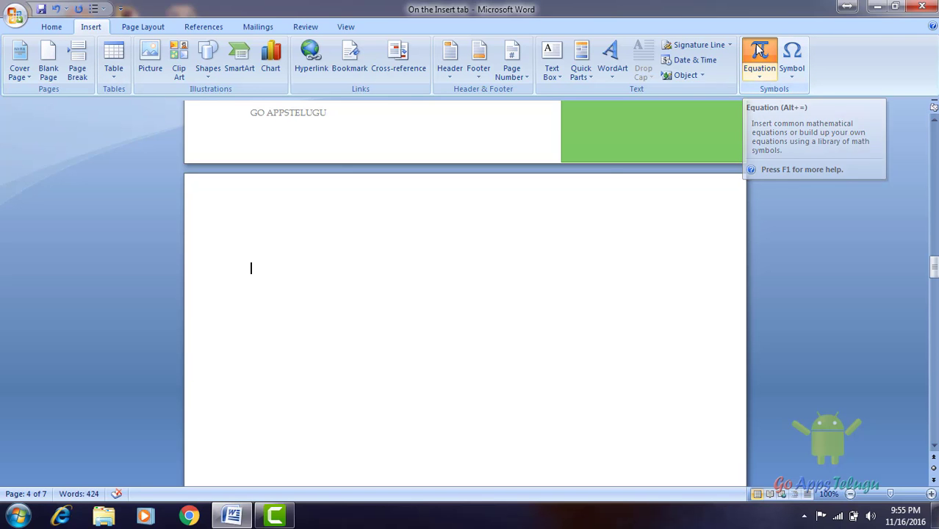
{"action": "left_click", "coordinate": [758, 50]}
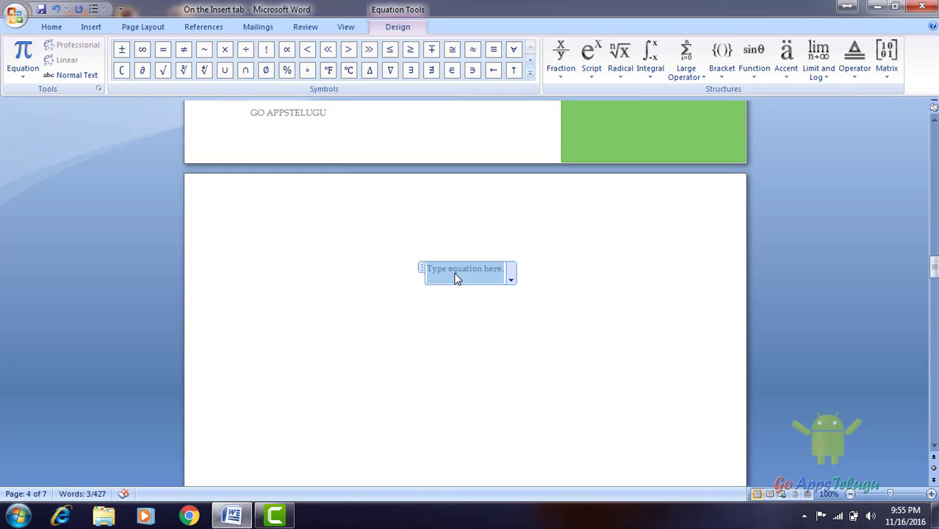
{"action": "type", "text": "1/2"}
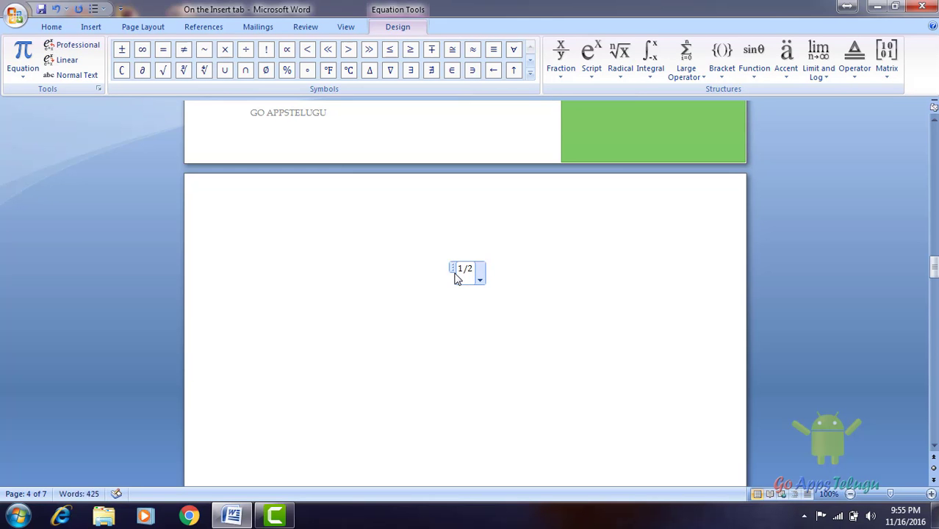
{"action": "key", "text": "space"}
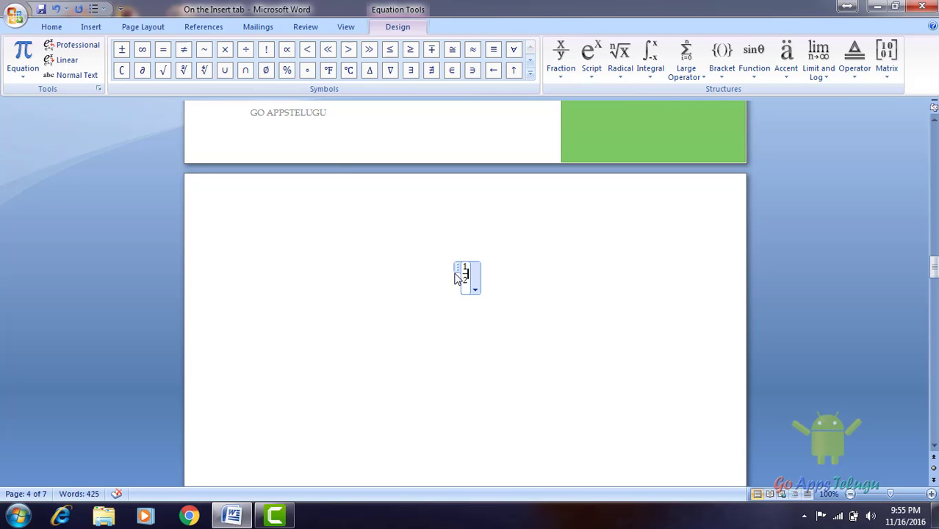
{"action": "left_click", "coordinate": [493, 332]}
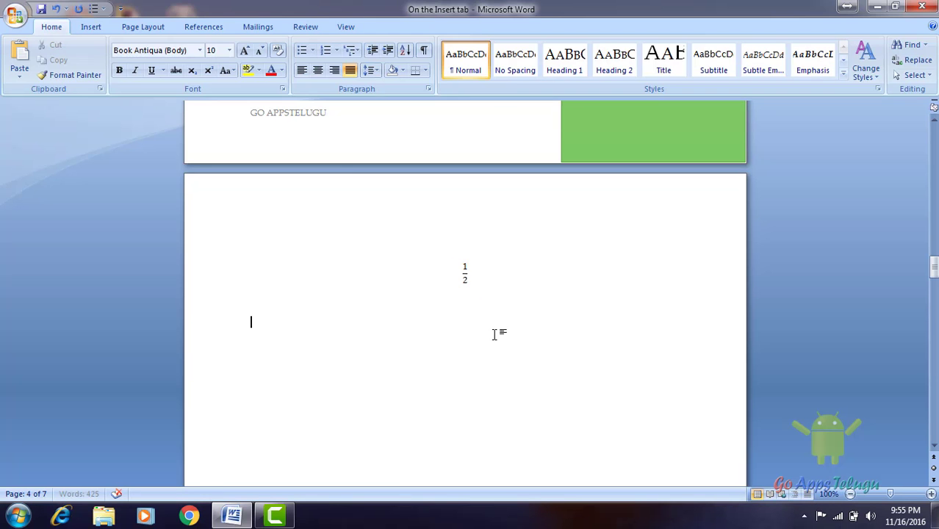
{"action": "left_click", "coordinate": [102, 29]}
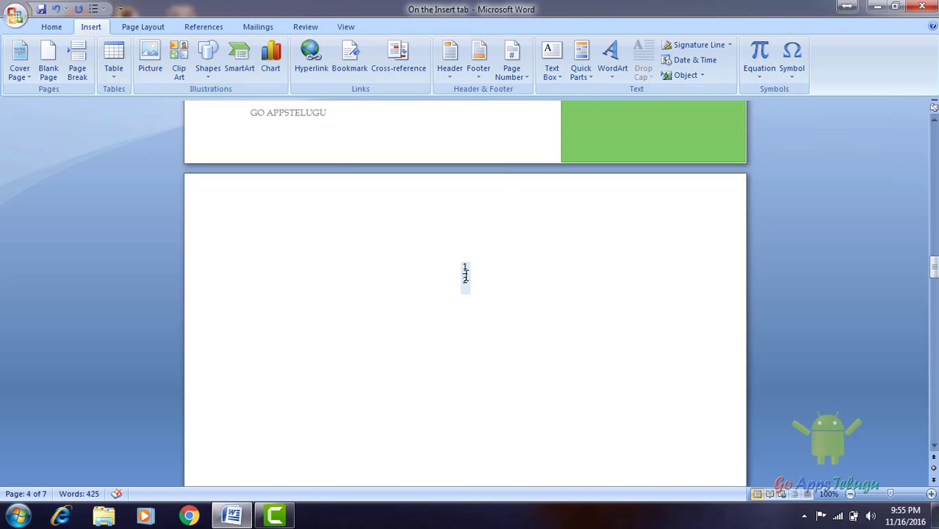
{"action": "left_click", "coordinate": [464, 274]}
{"action": "left_click", "coordinate": [458, 267]}
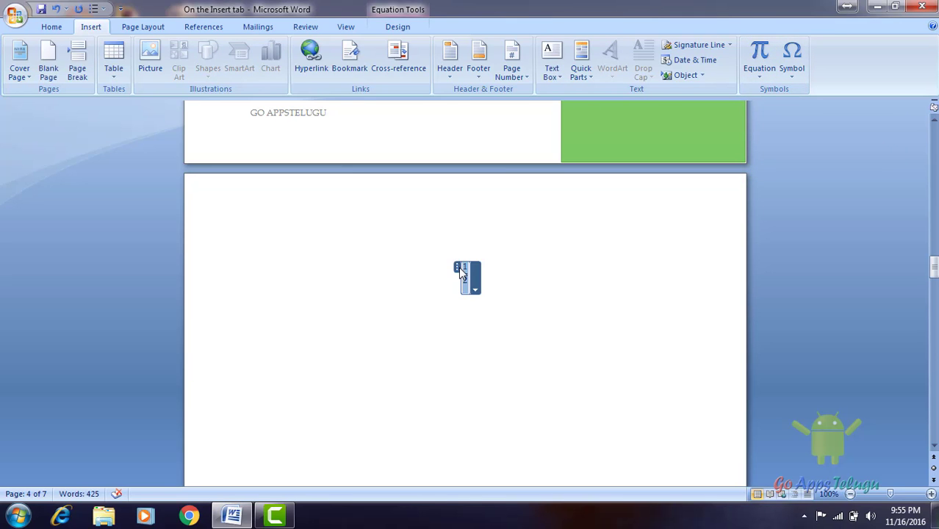
{"action": "key", "text": "Delete"}
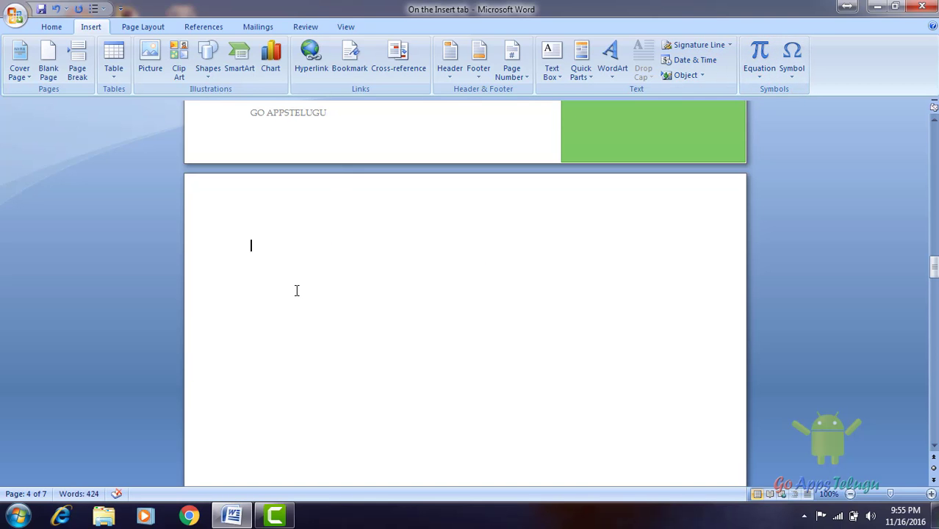
{"action": "key", "text": "alt+equal"}
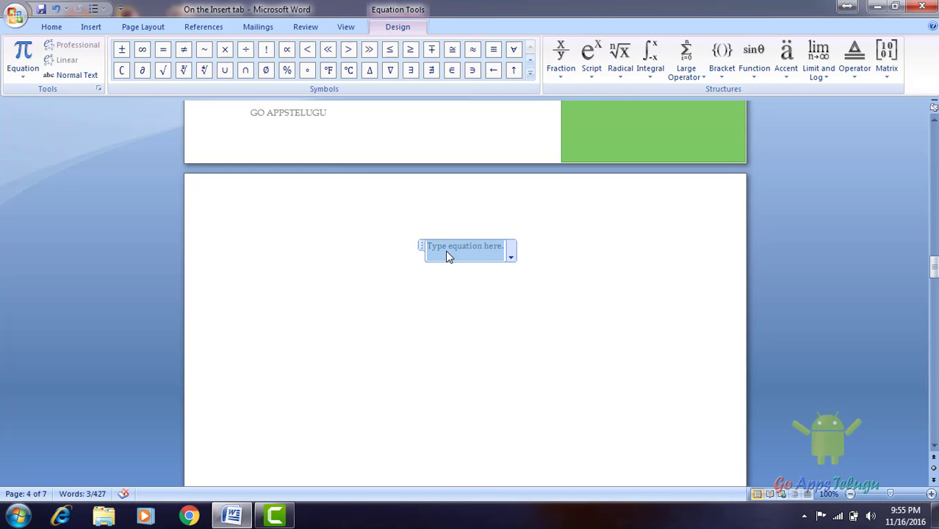
{"action": "left_click", "coordinate": [531, 75]}
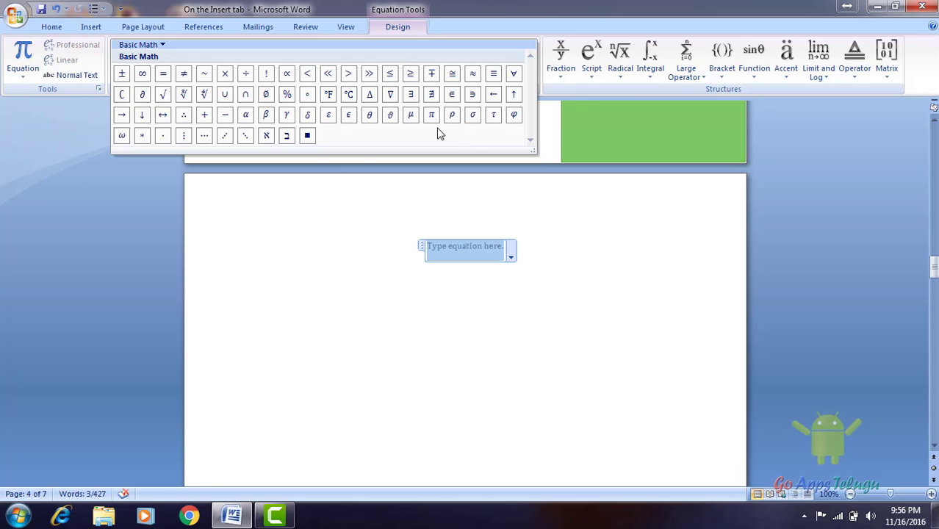
{"action": "left_click", "coordinate": [245, 74]}
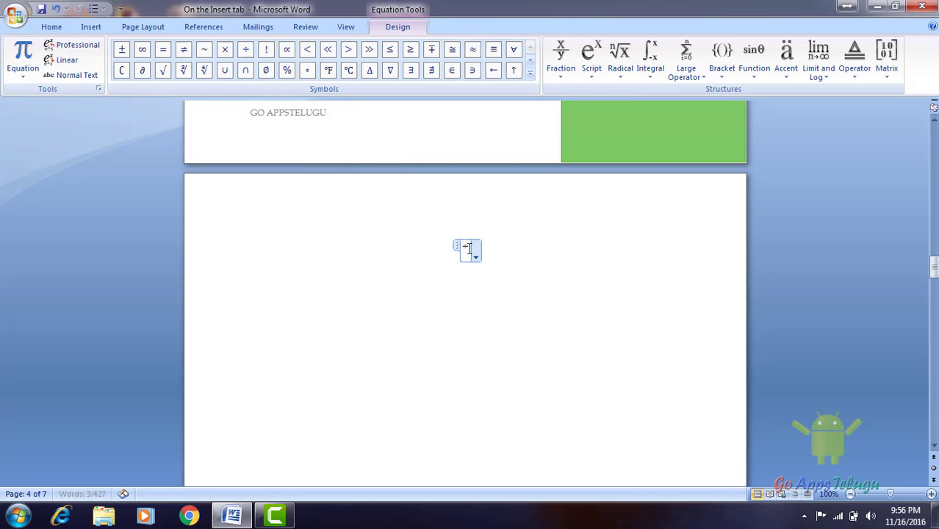
{"action": "key", "text": "BackSpace"}
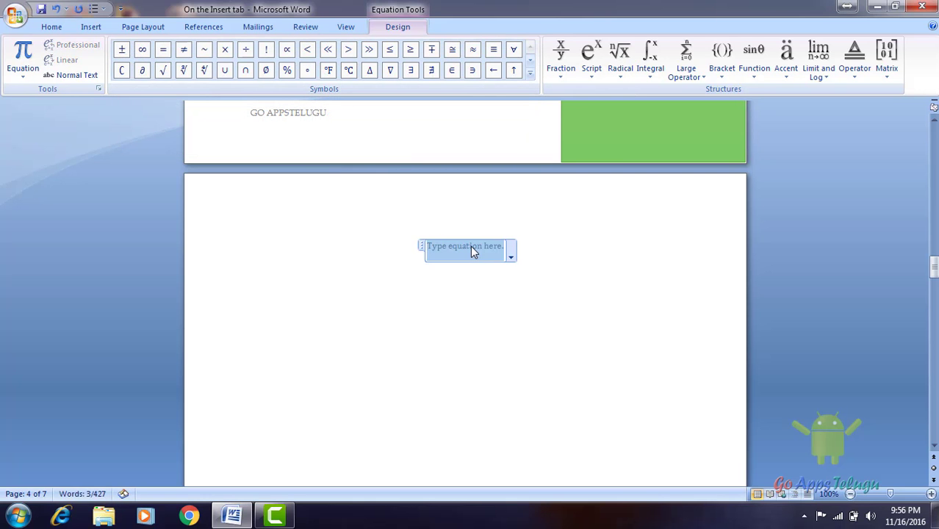
{"action": "type", "text": "1"}
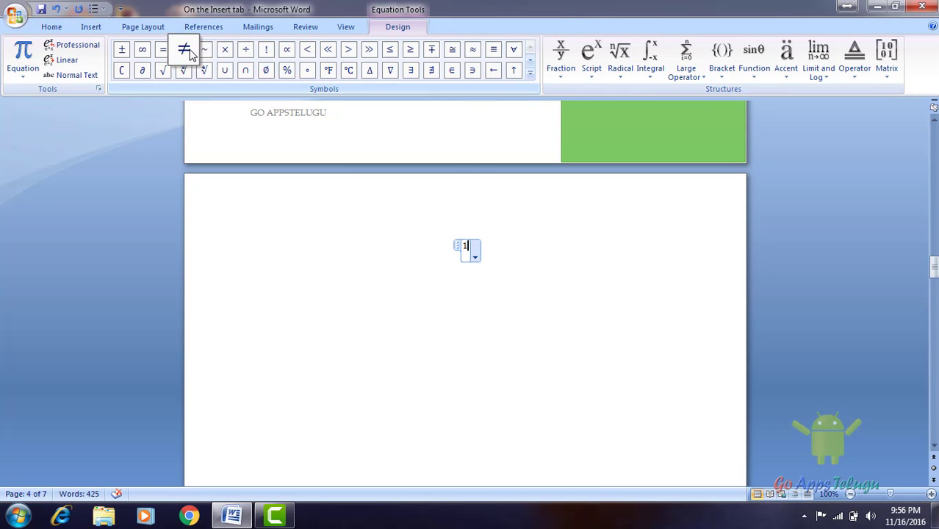
{"action": "left_click", "coordinate": [245, 51]}
{"action": "type", "text": "2"}
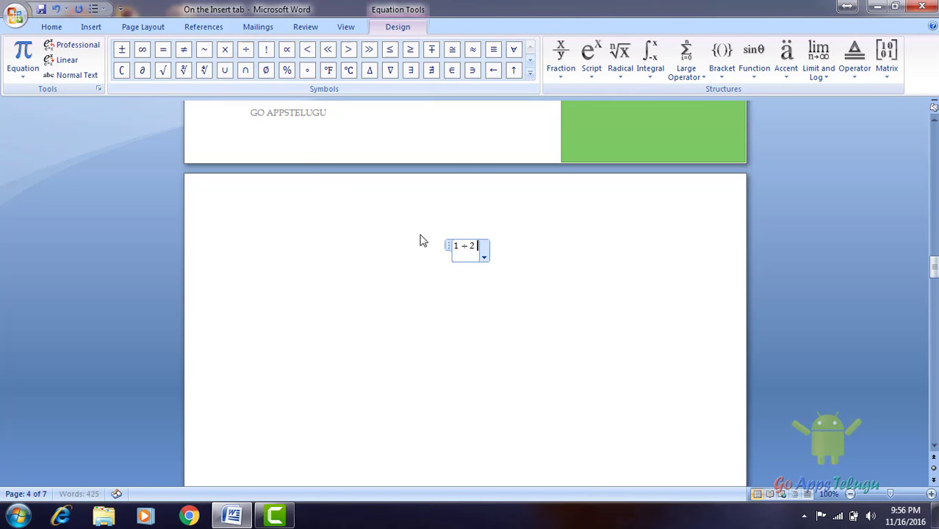
Undo the 1 ÷ 2 equation and build a new equation with a stacked 1 over 2 fraction
{"action": "key", "text": "ctrl+z"}
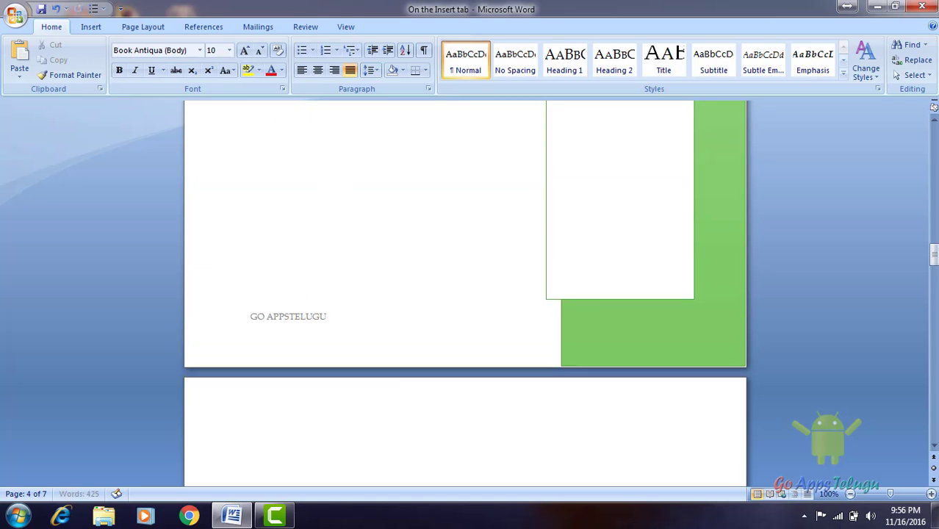
{"action": "scroll", "coordinate": [394, 389], "scroll_direction": "down", "scroll_amount": 4}
{"action": "scroll", "coordinate": [405, 389], "scroll_direction": "up", "scroll_amount": 1}
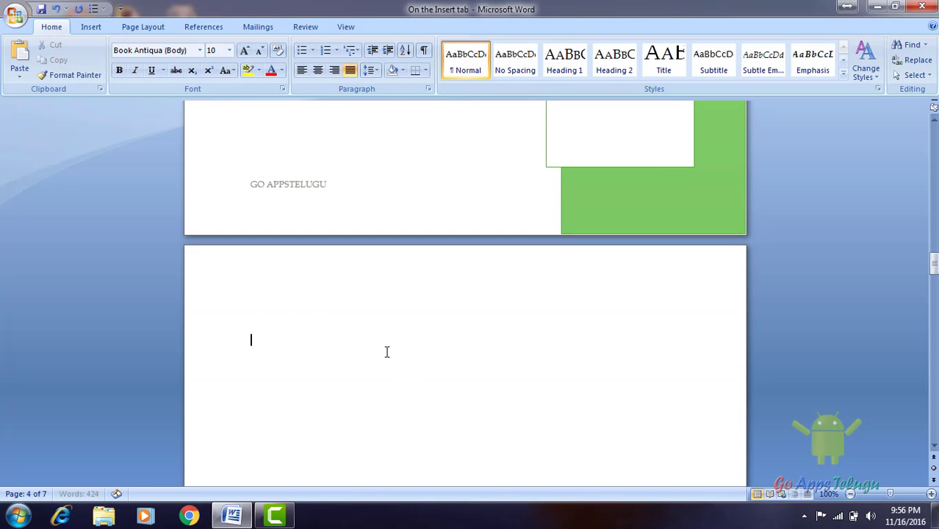
{"action": "key", "text": "alt+equal"}
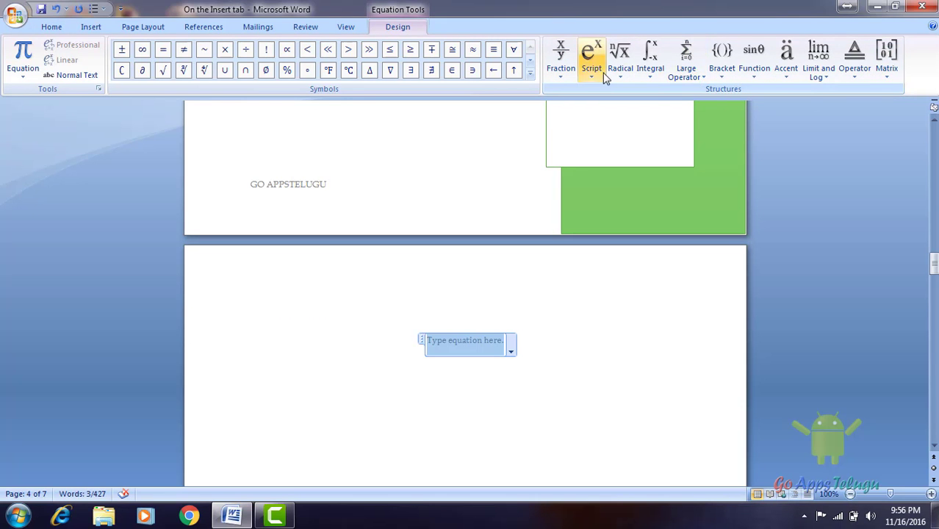
{"action": "left_click", "coordinate": [557, 74]}
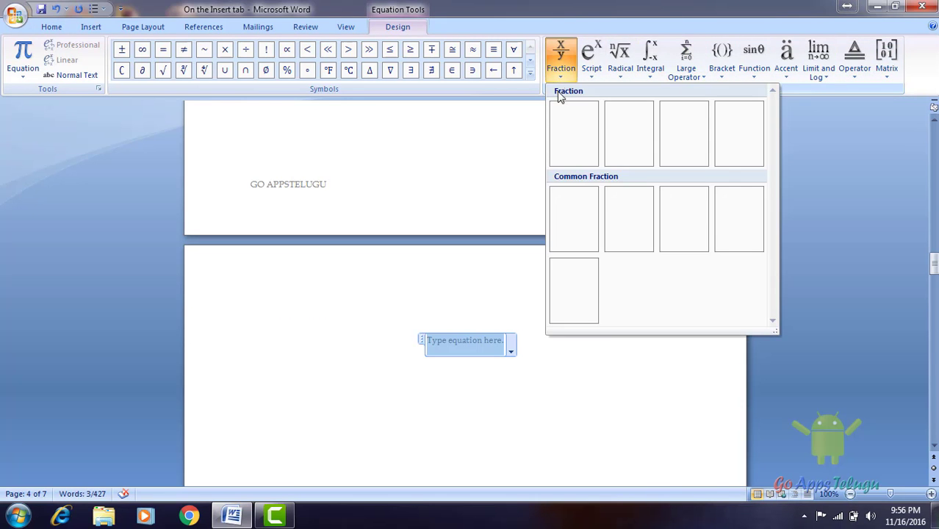
{"action": "left_click", "coordinate": [576, 129]}
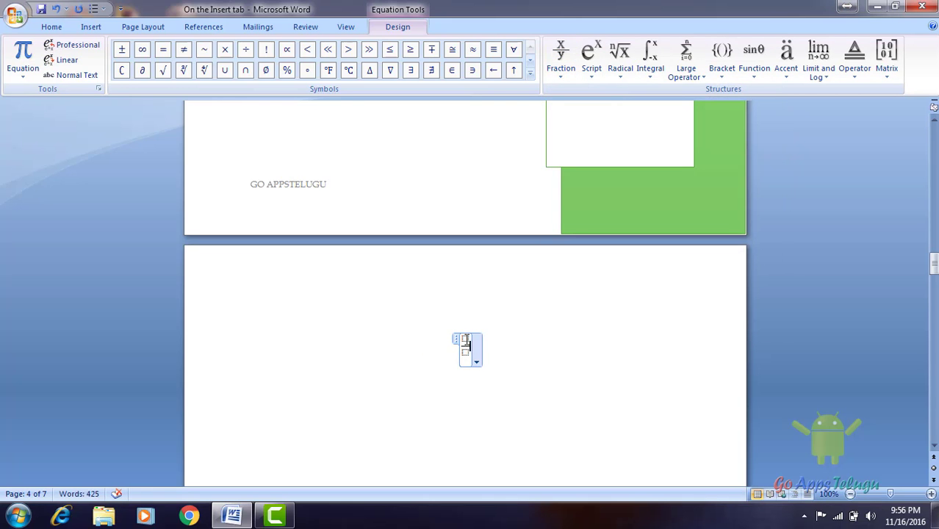
{"action": "type", "text": "1"}
{"action": "left_click", "coordinate": [465, 352]}
{"action": "type", "text": "2"}
{"action": "left_click", "coordinate": [505, 370]}
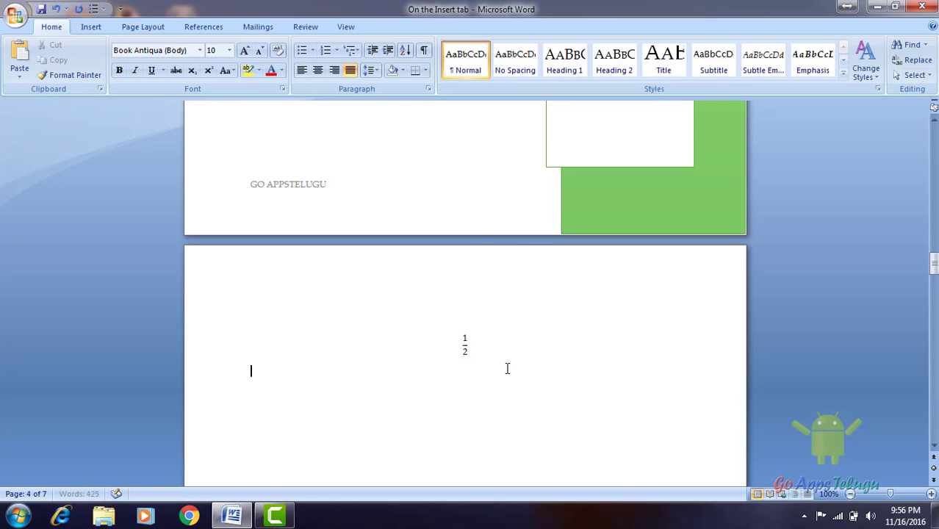
Select the whole 1/2 equation and show the available fraction layouts
{"action": "left_click", "coordinate": [465, 345]}
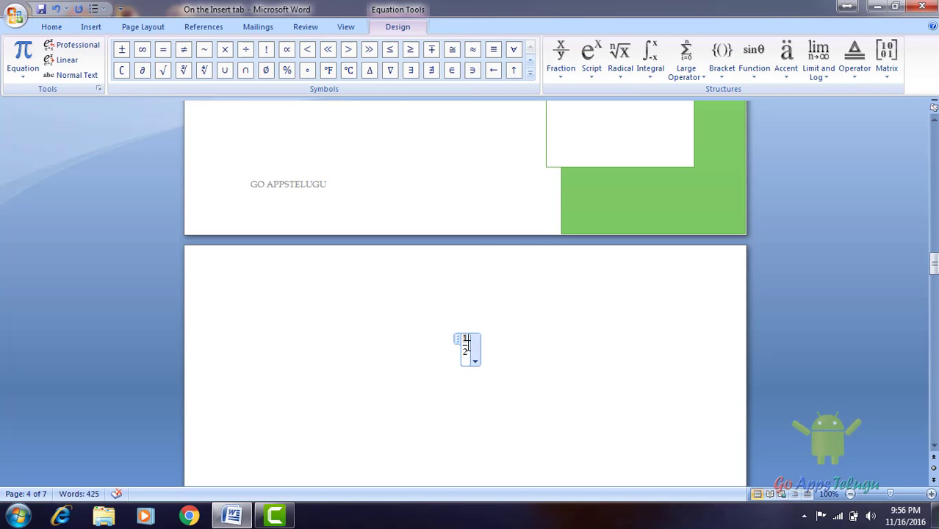
{"action": "left_click", "coordinate": [457, 338]}
{"action": "left_click", "coordinate": [467, 350]}
{"action": "left_click", "coordinate": [457, 338]}
{"action": "left_click", "coordinate": [561, 62]}
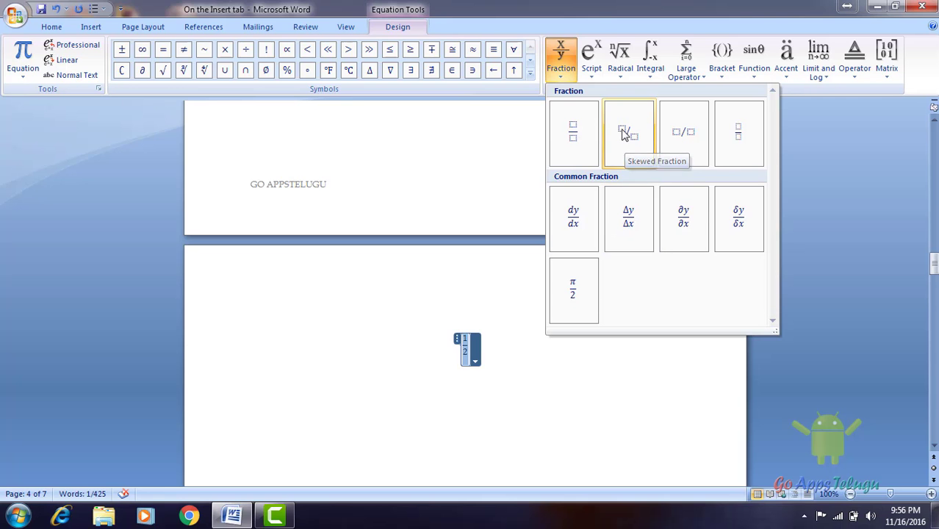
{"action": "left_click", "coordinate": [588, 65]}
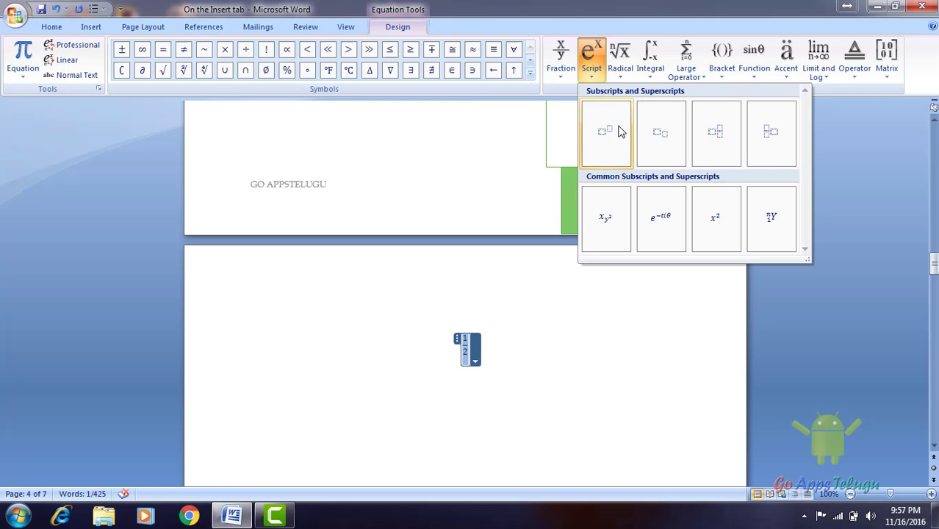
{"action": "left_click", "coordinate": [623, 64]}
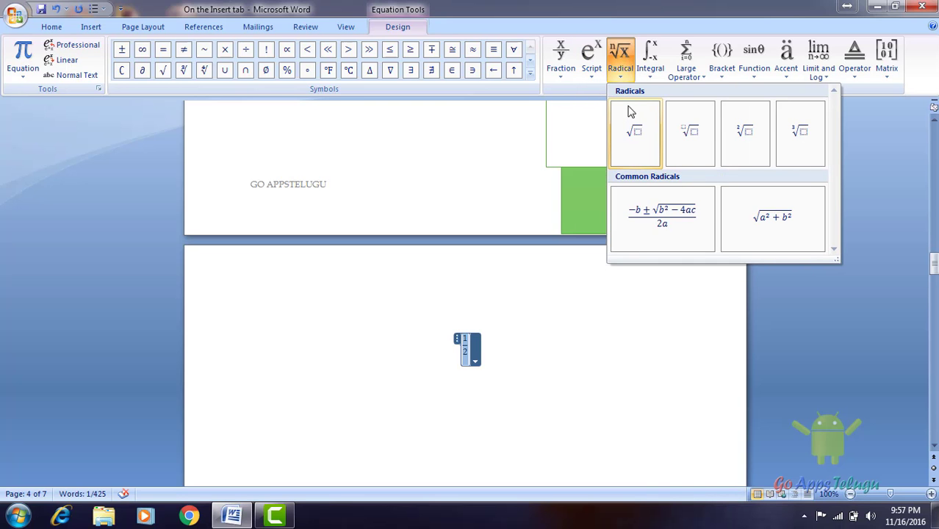
{"action": "left_click", "coordinate": [651, 62]}
{"action": "left_click", "coordinate": [688, 59]}
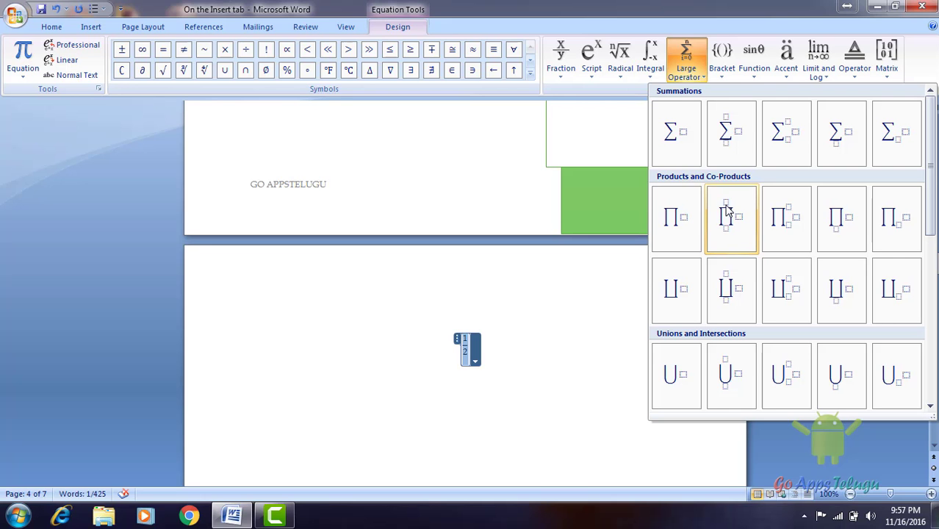
{"action": "left_click", "coordinate": [753, 59]}
{"action": "left_click", "coordinate": [786, 59]}
{"action": "left_click", "coordinate": [819, 58]}
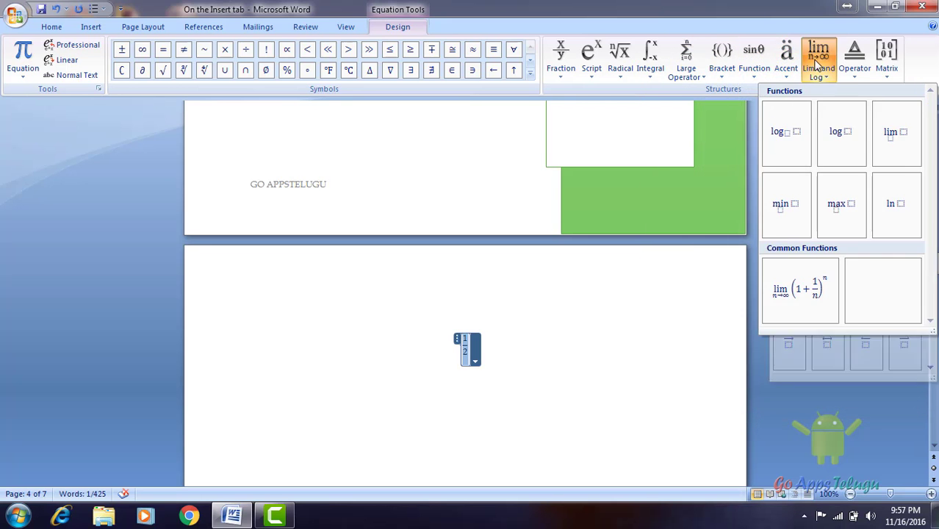
{"action": "left_click", "coordinate": [856, 62]}
{"action": "left_click", "coordinate": [887, 62]}
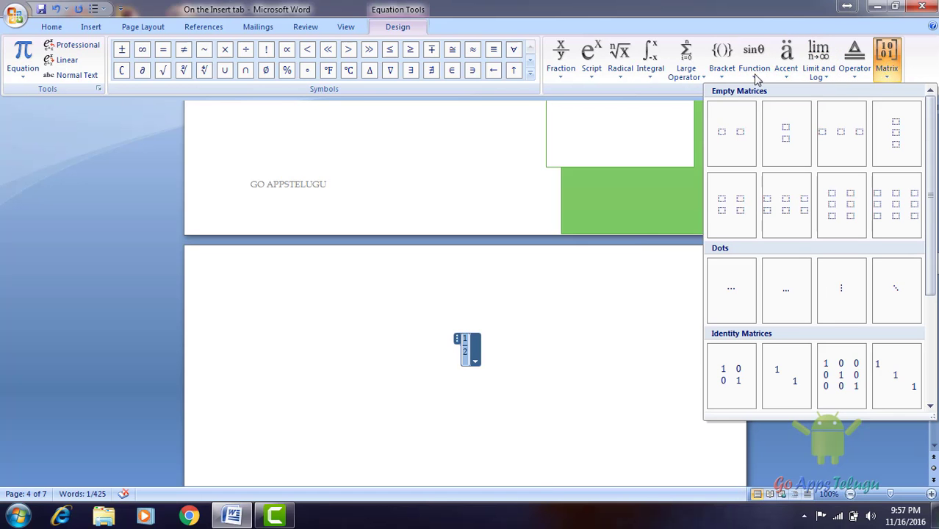
{"action": "left_click", "coordinate": [592, 66]}
{"action": "left_click", "coordinate": [561, 63]}
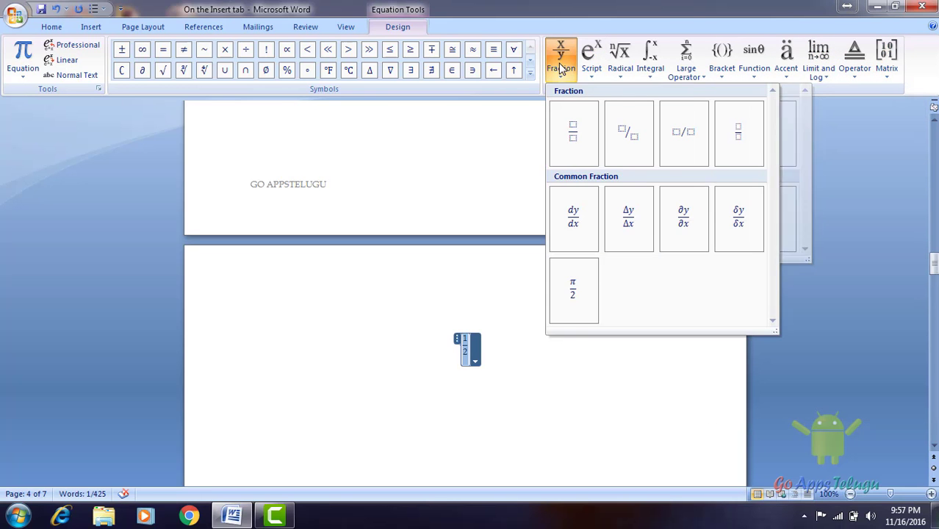
{"action": "left_click", "coordinate": [471, 353]}
Bring up the 1/2 equation's context options, then dismiss them, leaving the equation unchanged
{"action": "right_click", "coordinate": [473, 358]}
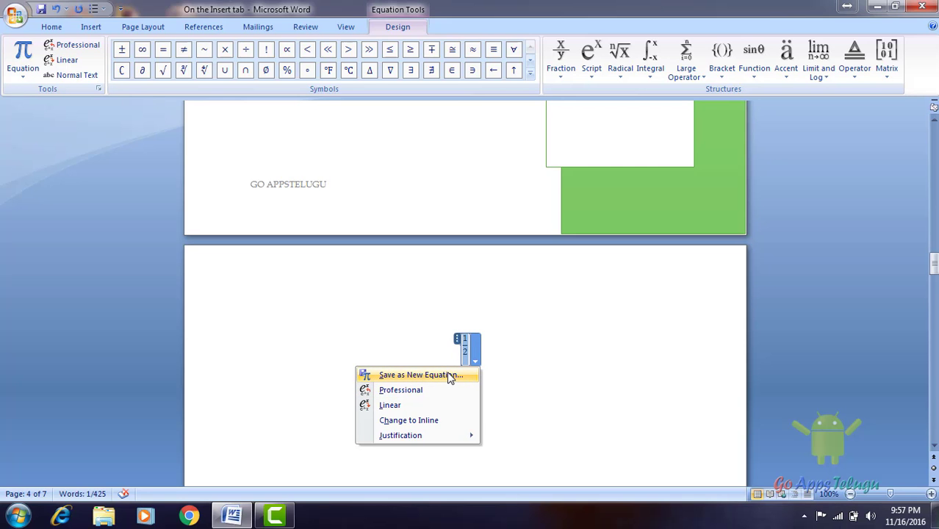
{"action": "key", "text": "Escape"}
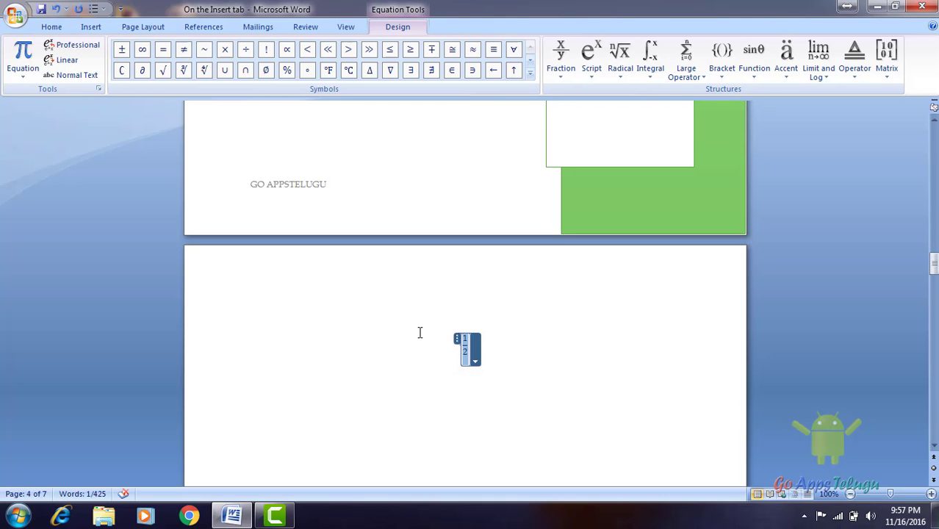
Insert the upwards white double arrow (21EE) from the Arrows symbols into the equation
{"action": "left_click", "coordinate": [91, 27]}
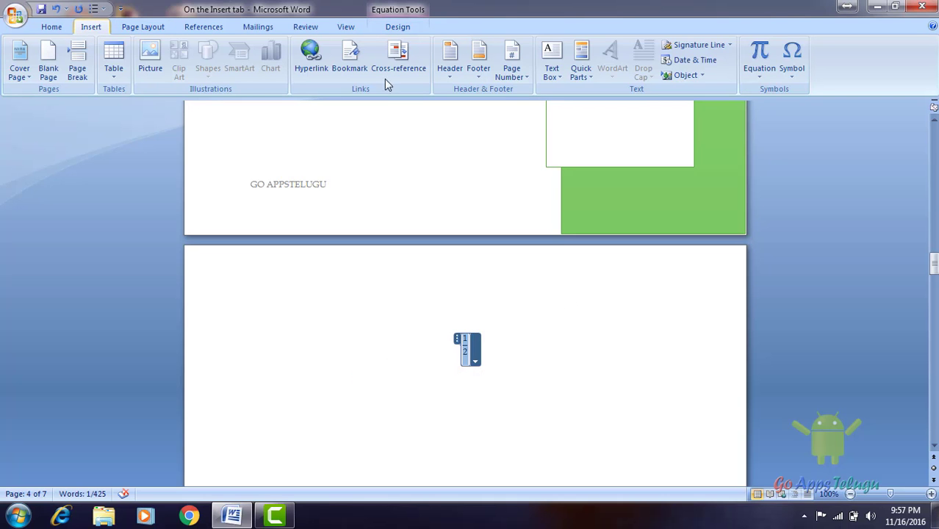
{"action": "left_click", "coordinate": [794, 76]}
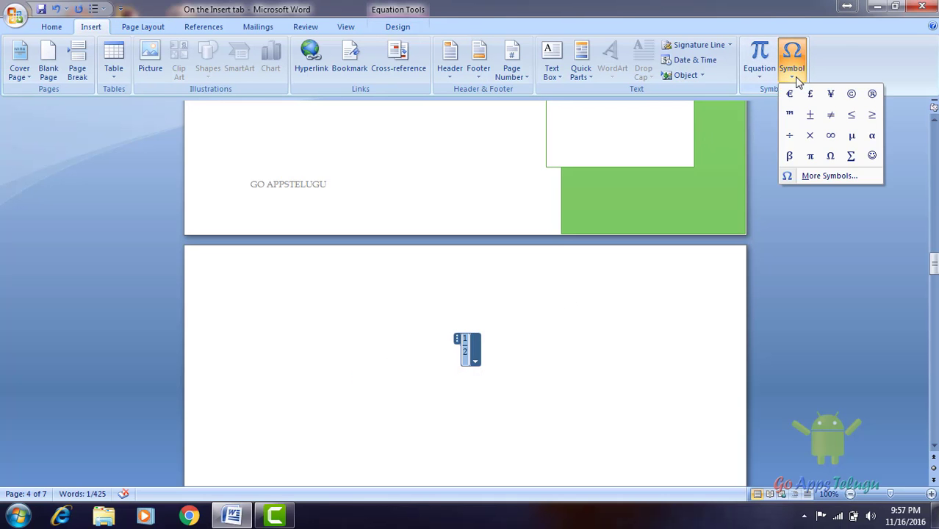
{"action": "left_click", "coordinate": [826, 175]}
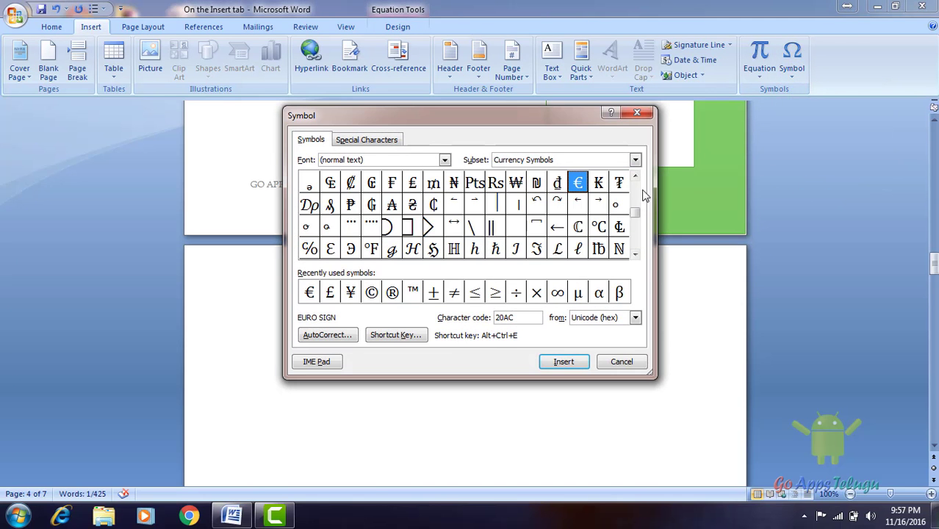
{"action": "left_click_drag", "start_coordinate": [634, 213], "coordinate": [636, 190]}
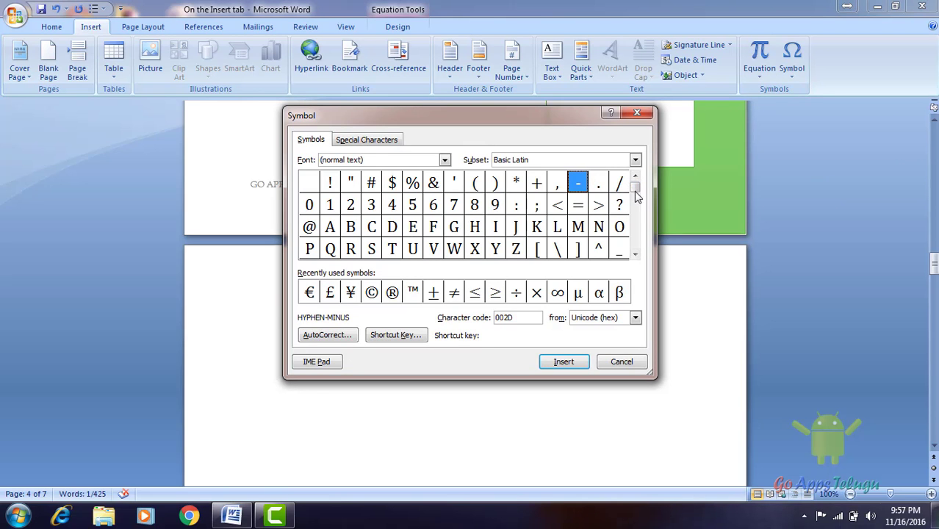
{"action": "left_click_drag", "start_coordinate": [639, 192], "coordinate": [637, 215]}
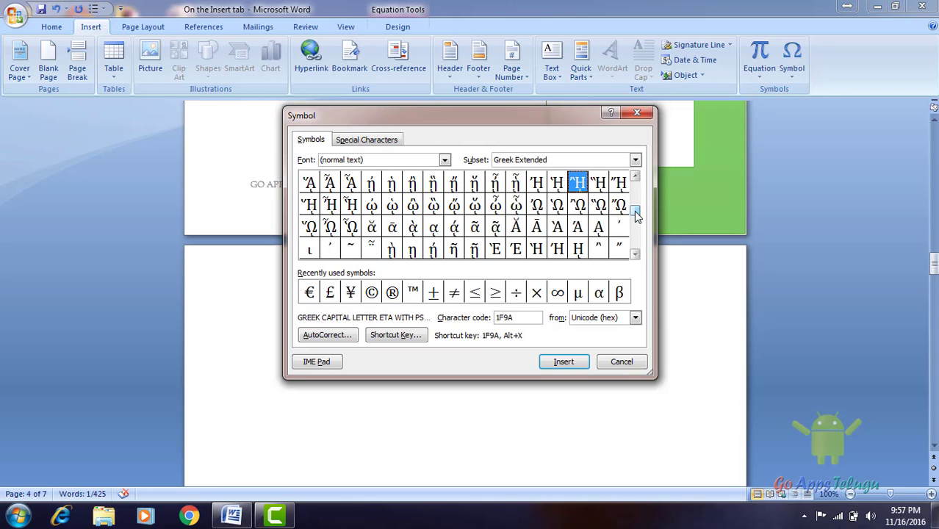
{"action": "left_click", "coordinate": [635, 254]}
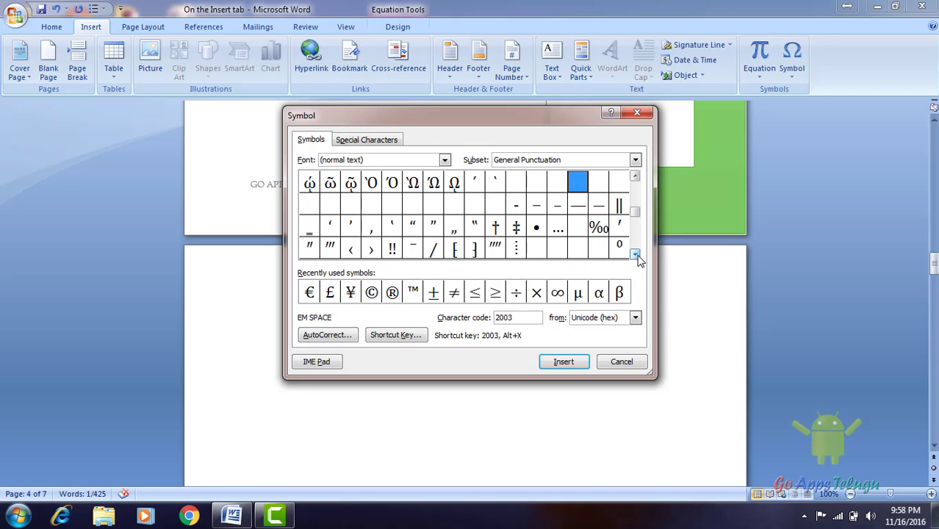
{"action": "left_click_drag", "start_coordinate": [636, 254], "coordinate": [636, 254]}
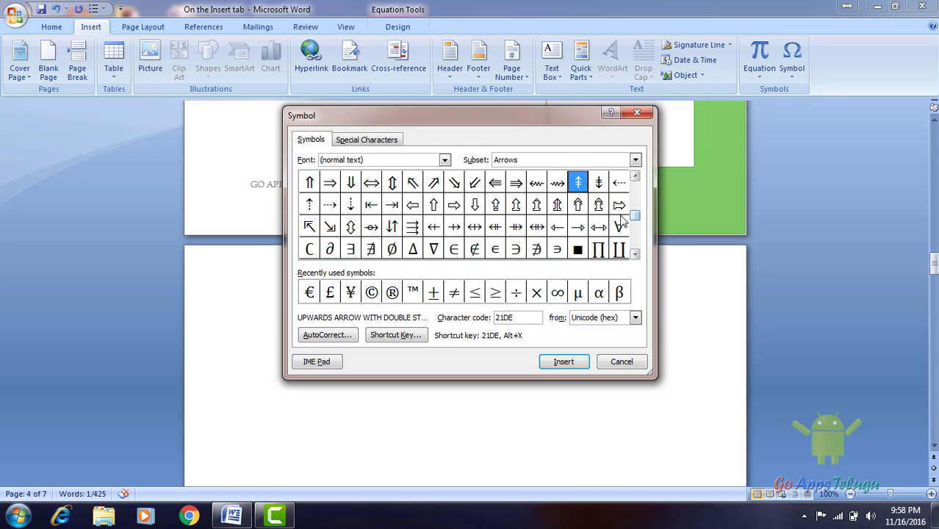
{"action": "left_click", "coordinate": [579, 206]}
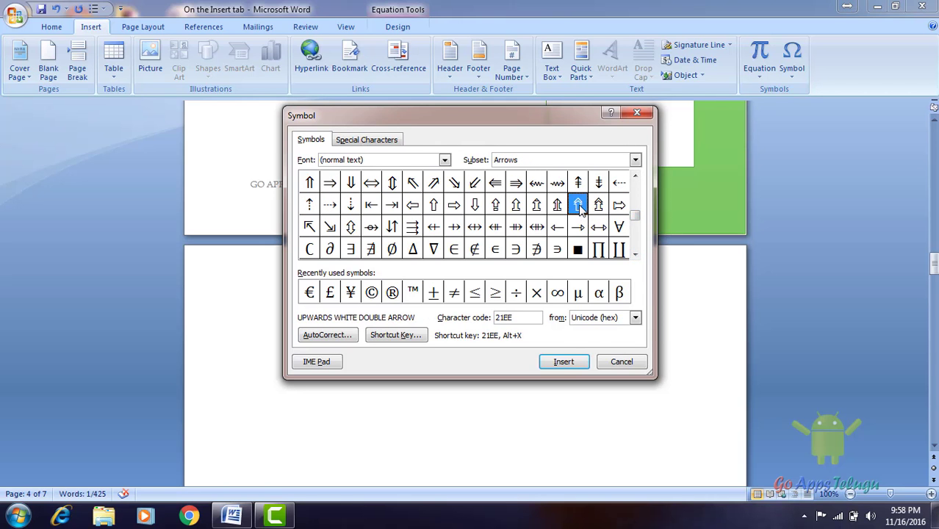
{"action": "left_click", "coordinate": [563, 362]}
{"action": "left_click", "coordinate": [625, 363]}
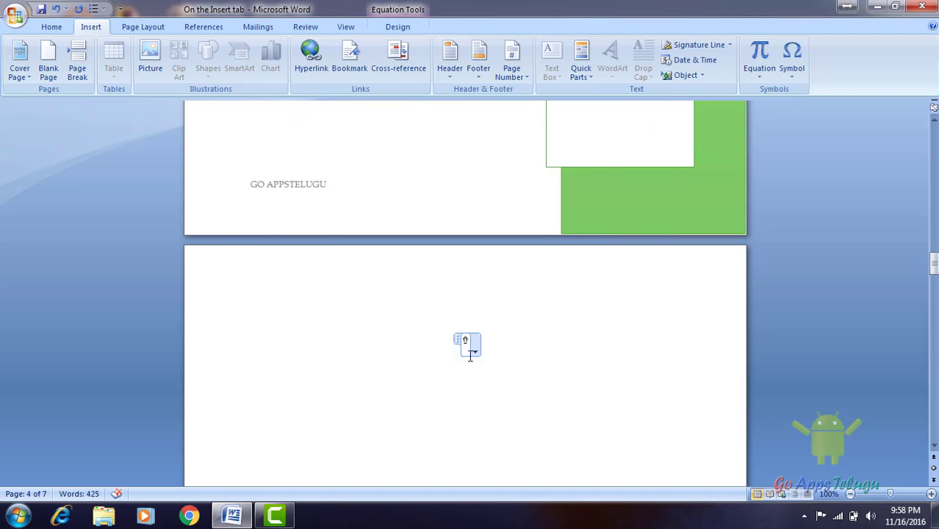
Select and delete the arrow equation
{"action": "left_click", "coordinate": [456, 339]}
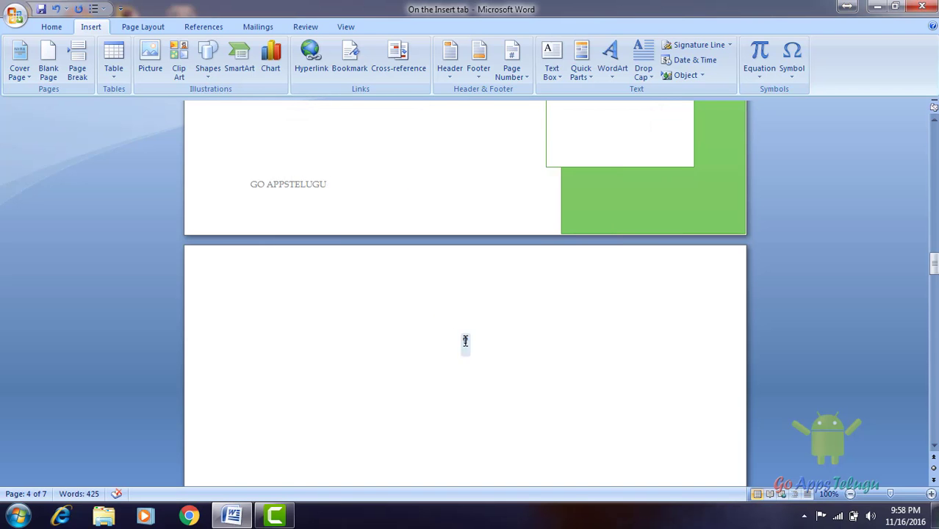
{"action": "left_click", "coordinate": [462, 342]}
{"action": "key", "text": "Delete"}
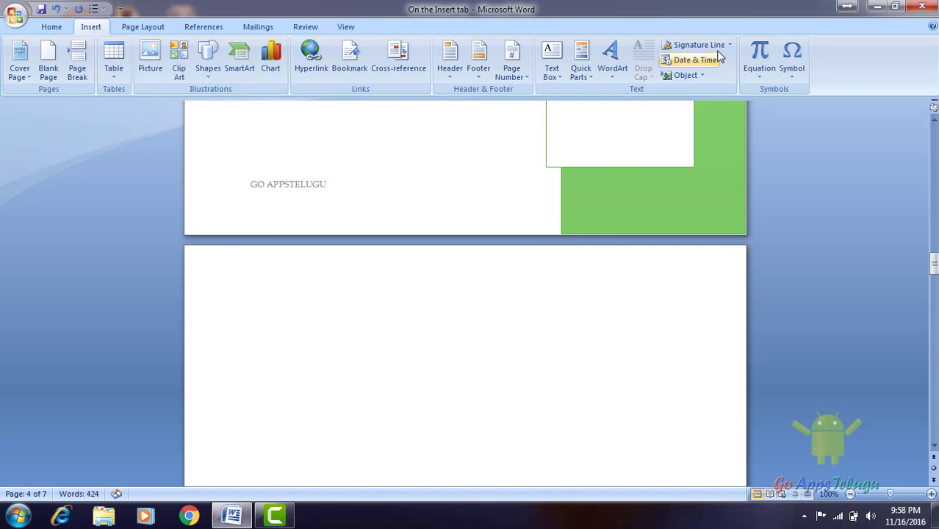
Insert the Cyrillic capital letter Д (0414) on the page via More Symbols and select it
{"action": "left_click", "coordinate": [792, 73]}
{"action": "left_click", "coordinate": [817, 176]}
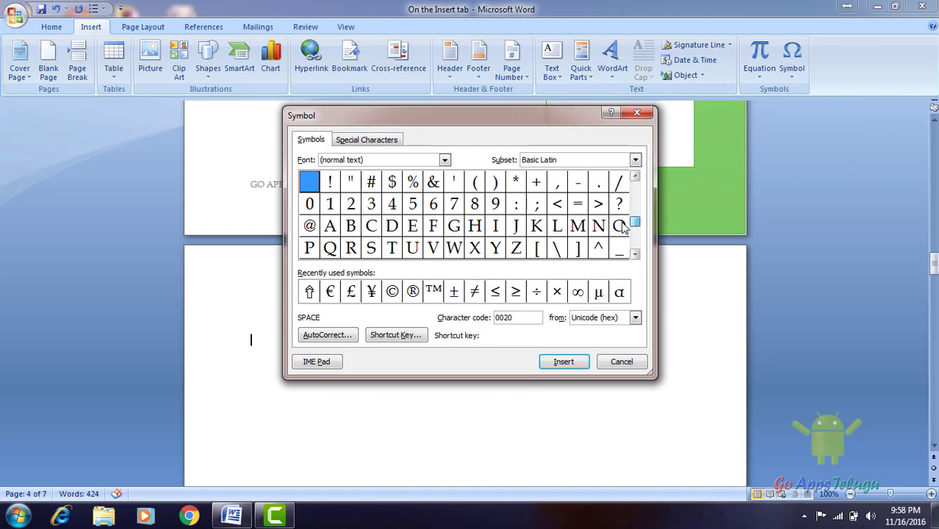
{"action": "left_click_drag", "start_coordinate": [636, 187], "coordinate": [634, 222]}
{"action": "left_click", "coordinate": [516, 249]}
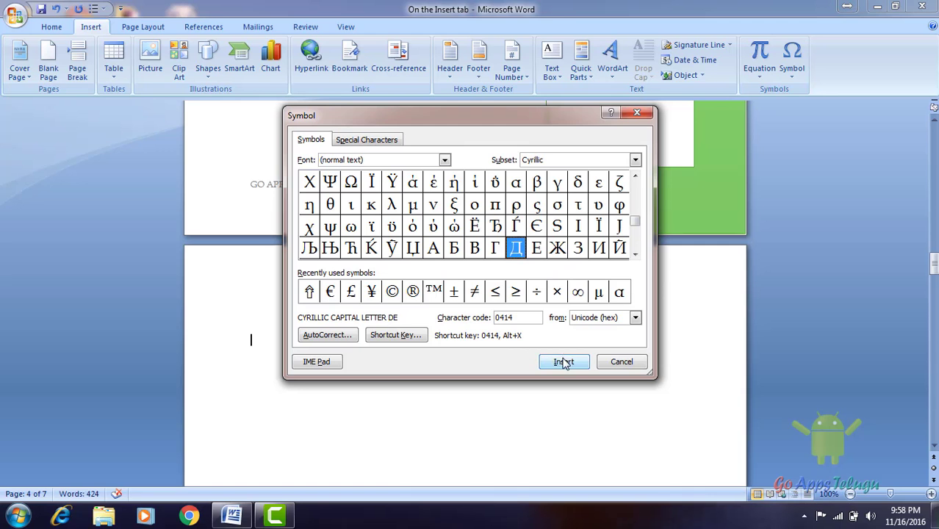
{"action": "left_click", "coordinate": [565, 361]}
{"action": "left_click", "coordinate": [621, 363]}
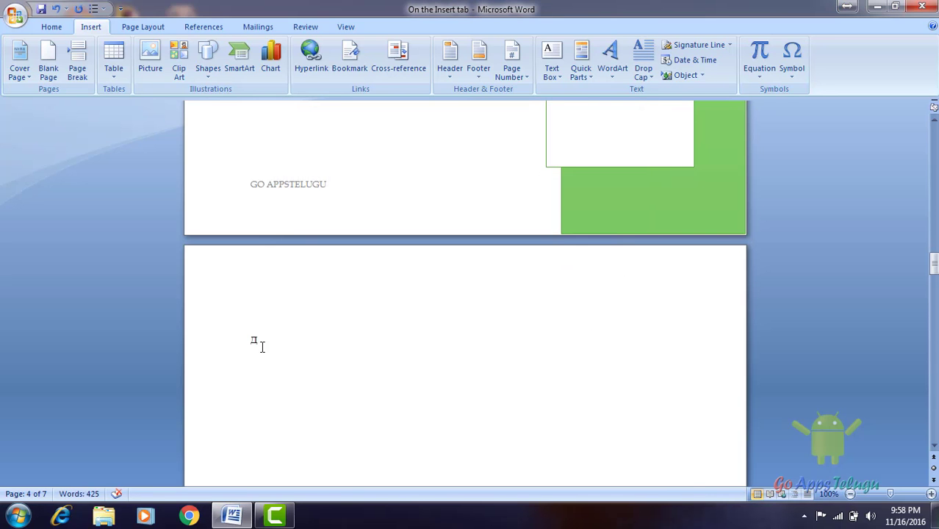
{"action": "left_click_drag", "start_coordinate": [261, 346], "coordinate": [241, 335]}
{"action": "left_click", "coordinate": [428, 323]}
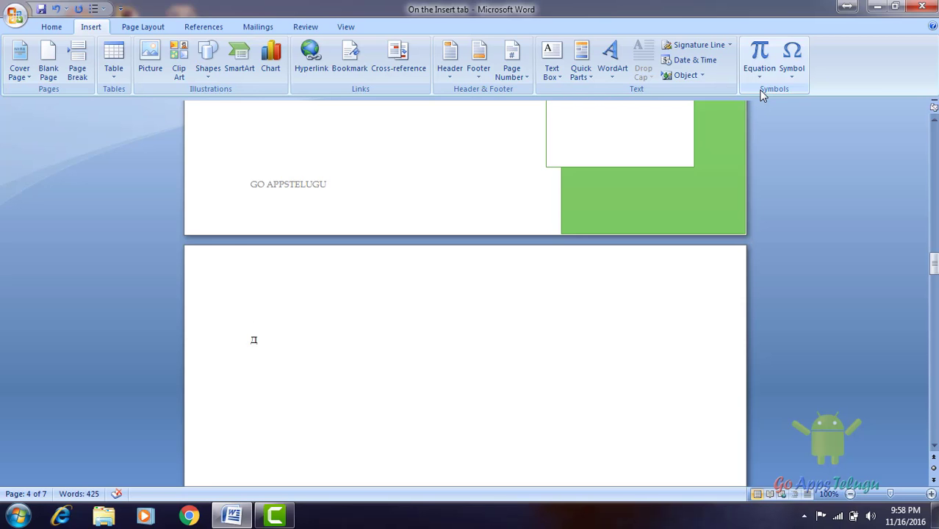
{"action": "left_click", "coordinate": [114, 68]}
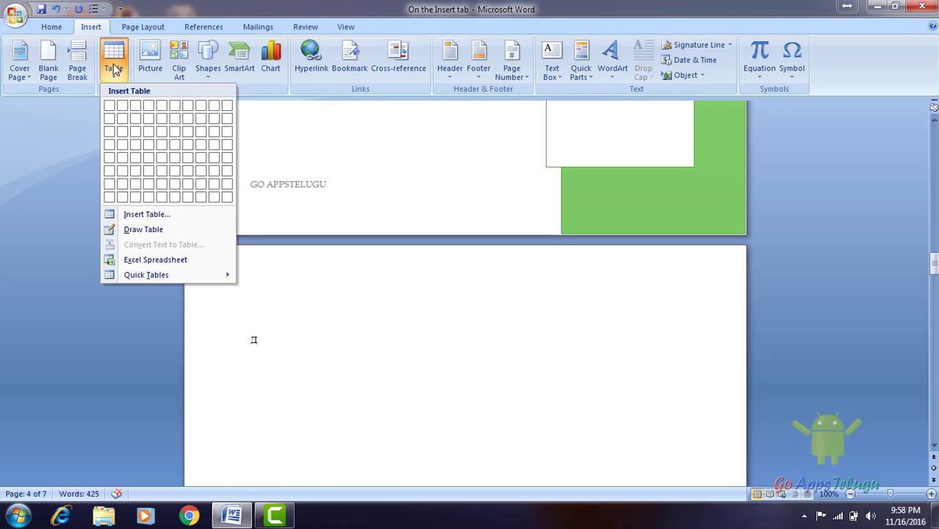
{"action": "left_click", "coordinate": [422, 297]}
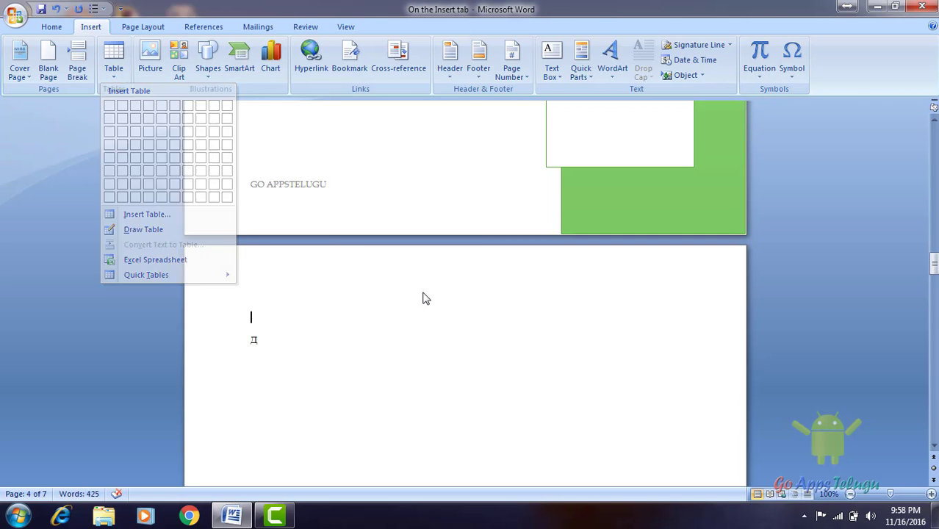